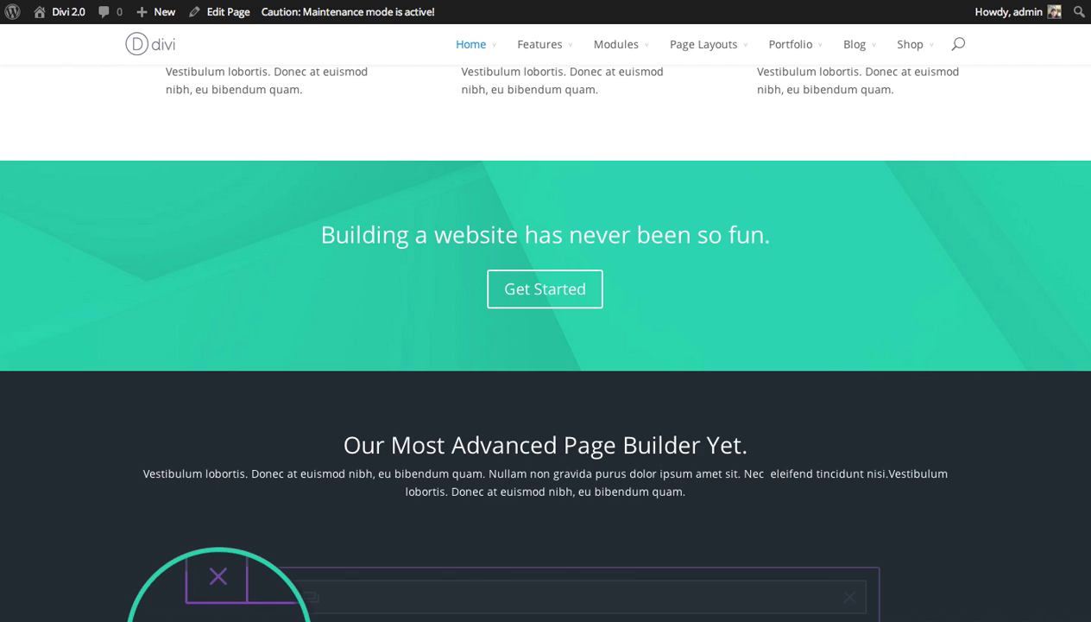
scroll(545, 345, "down", 6)
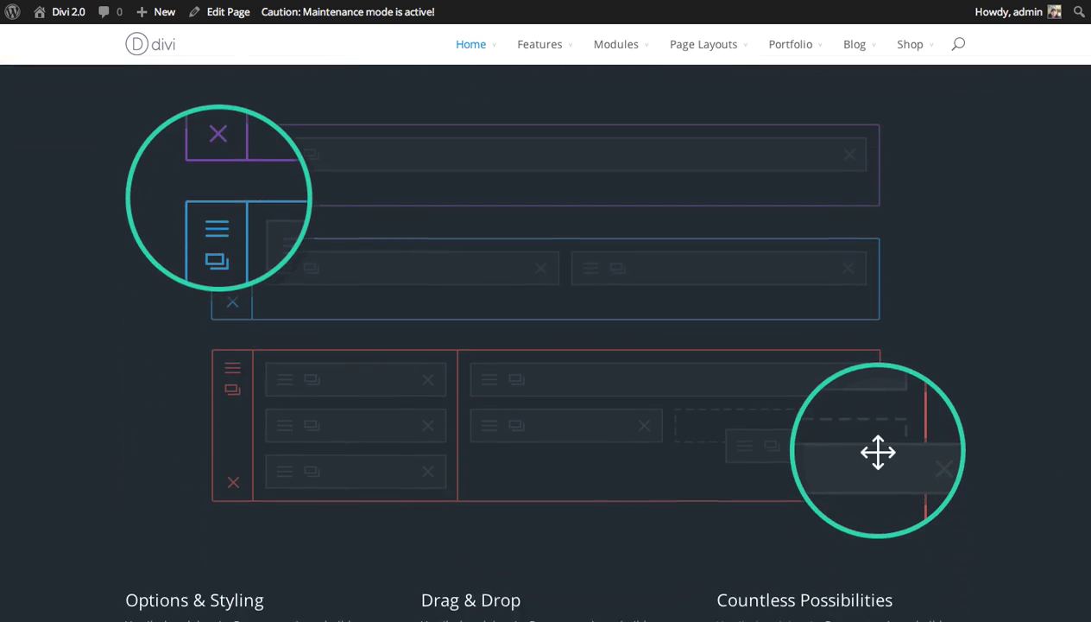
scroll(1086, 245, "down", 5)
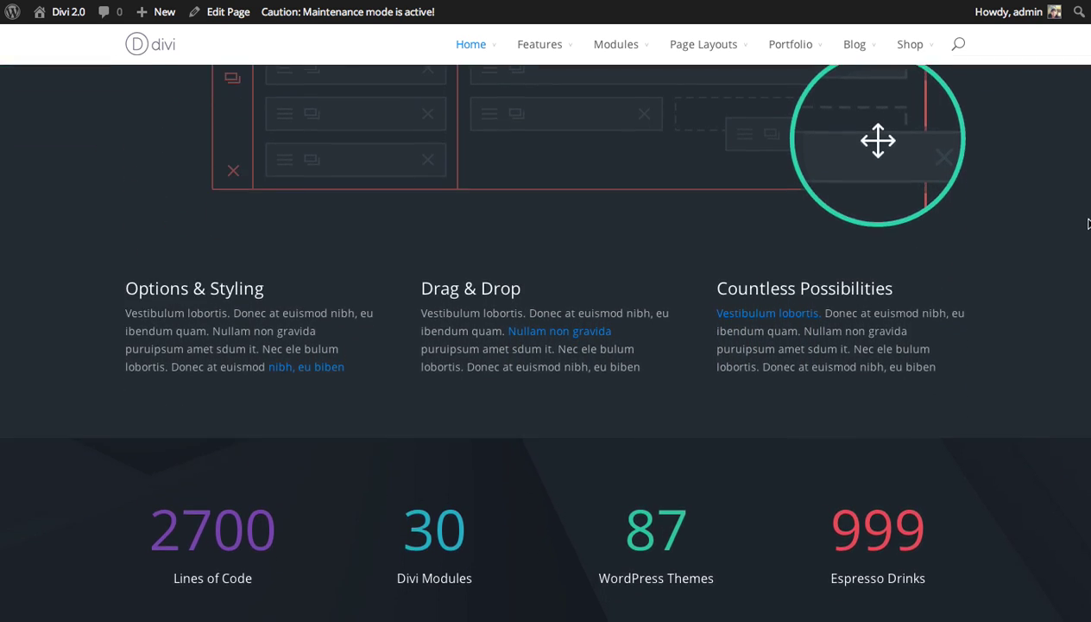
scroll(1086, 245, "down", 4)
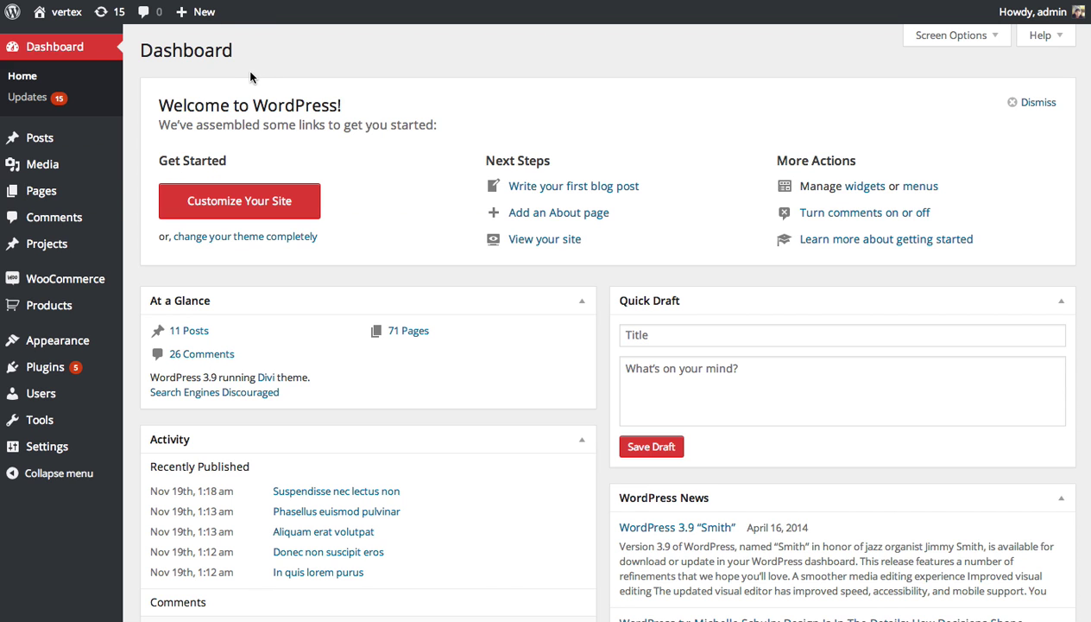
- Start a new project titled "Test Project" with the body text "This is my new design."
mouse_move(87, 249)
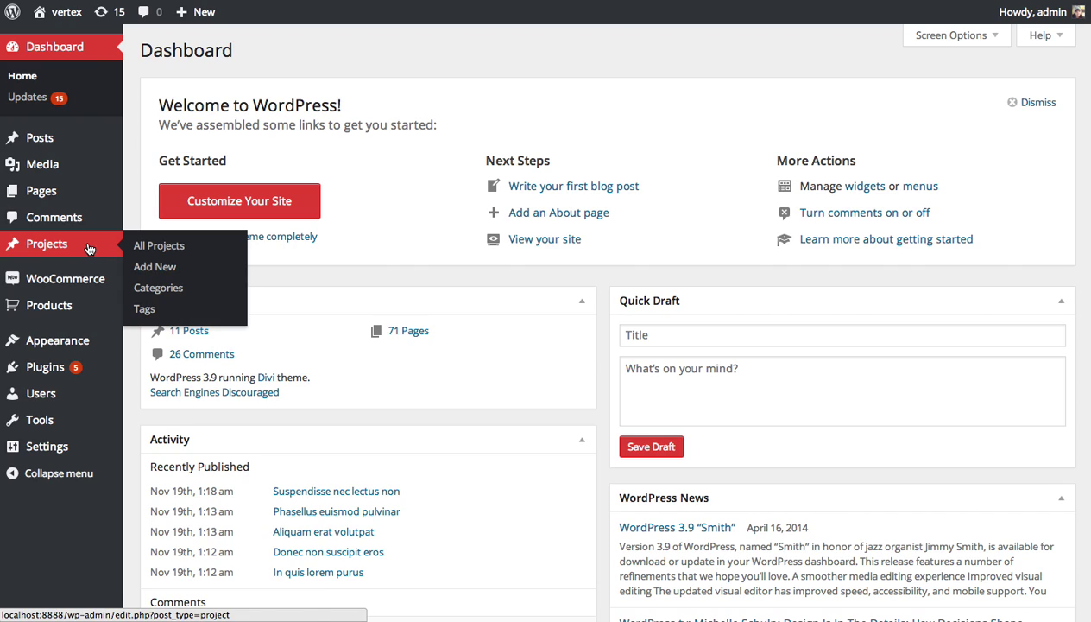
left_click(166, 271)
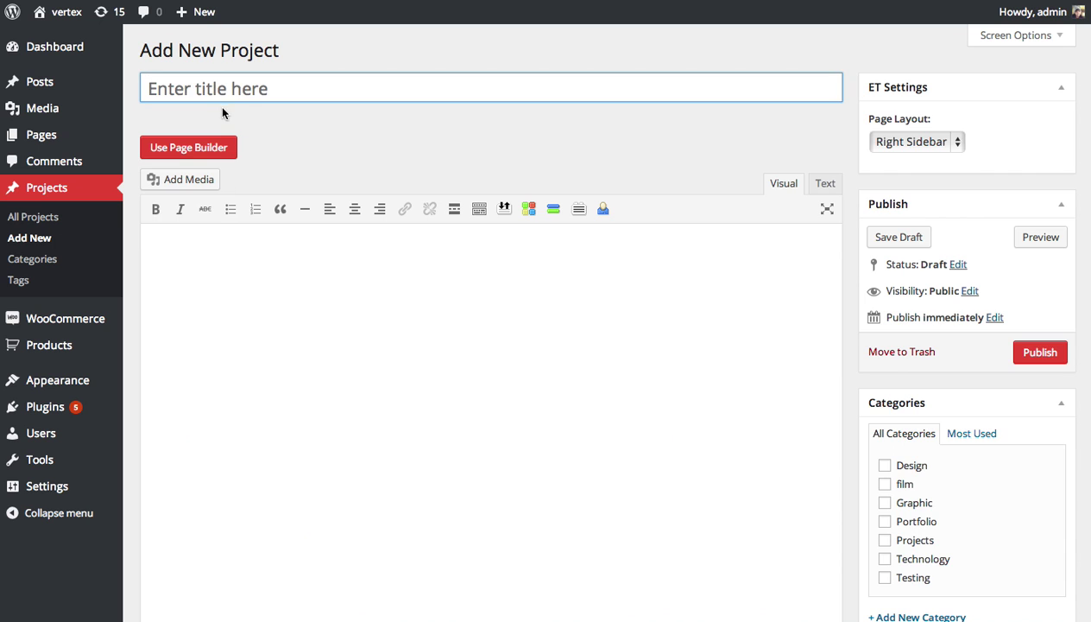
left_click(217, 92)
type("Test P")
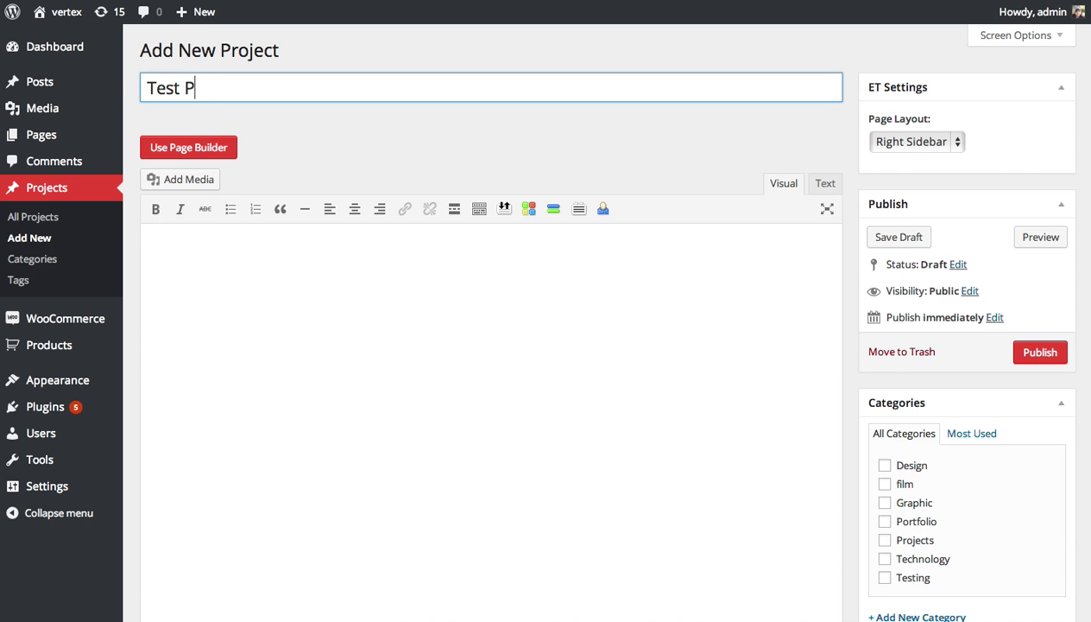
type("roject")
left_click(279, 341)
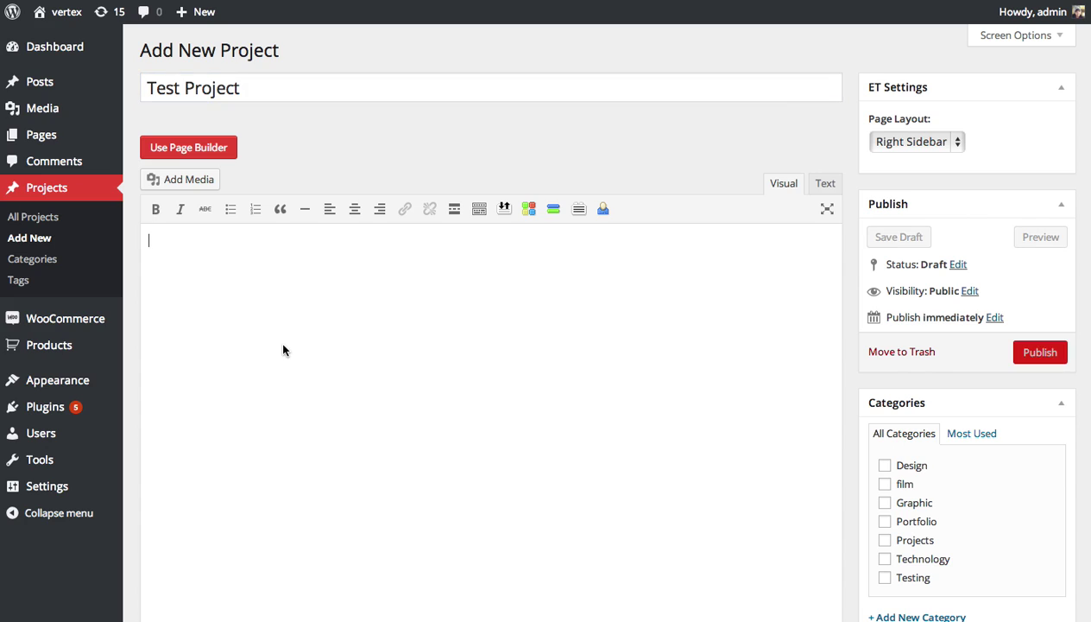
type("This is my new design.")
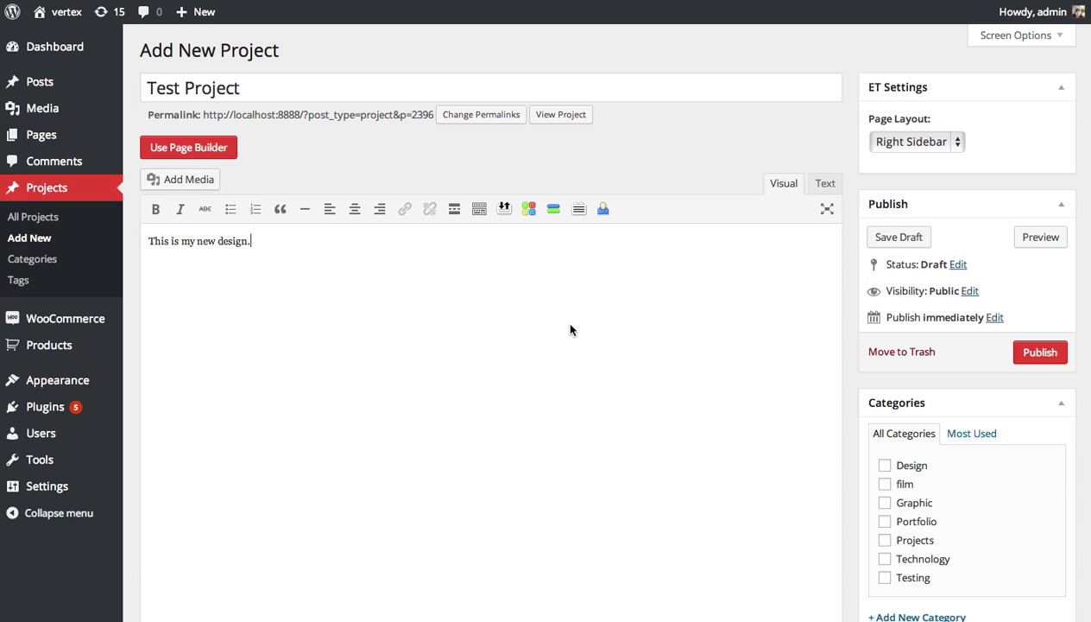
- Set space_bg.jpg from the media library as the project's featured image and publish the project
scroll(570, 329, "down", 6)
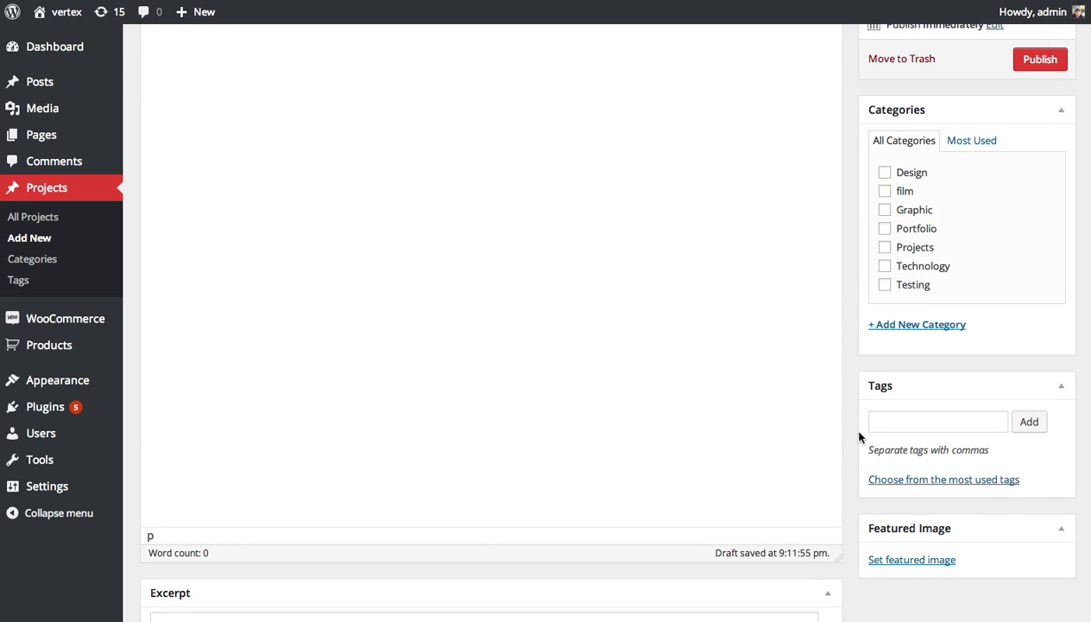
left_click(934, 560)
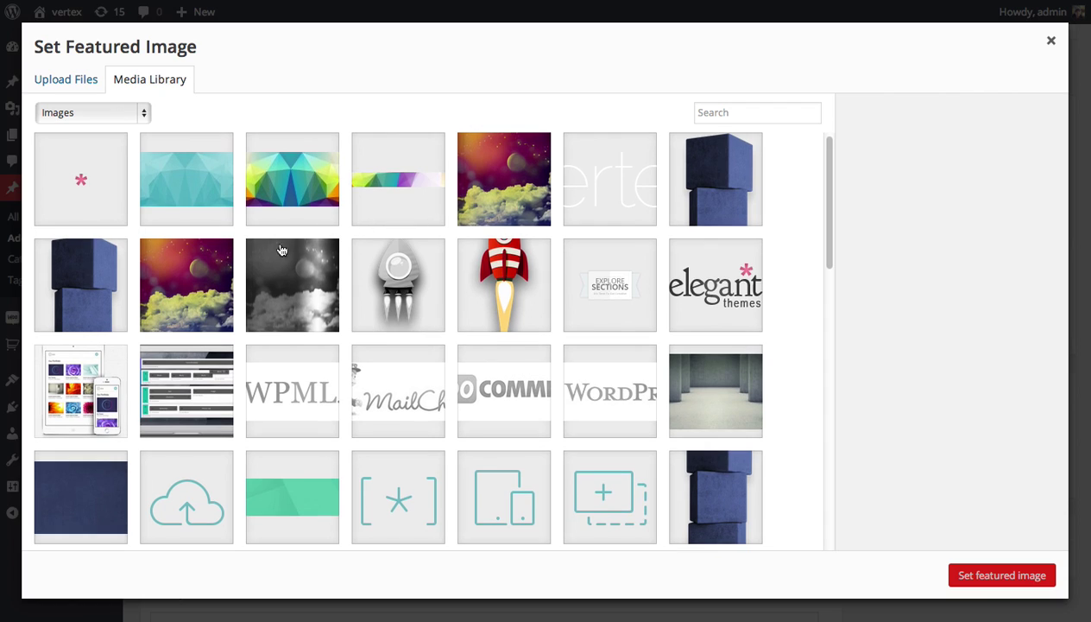
left_click(223, 271)
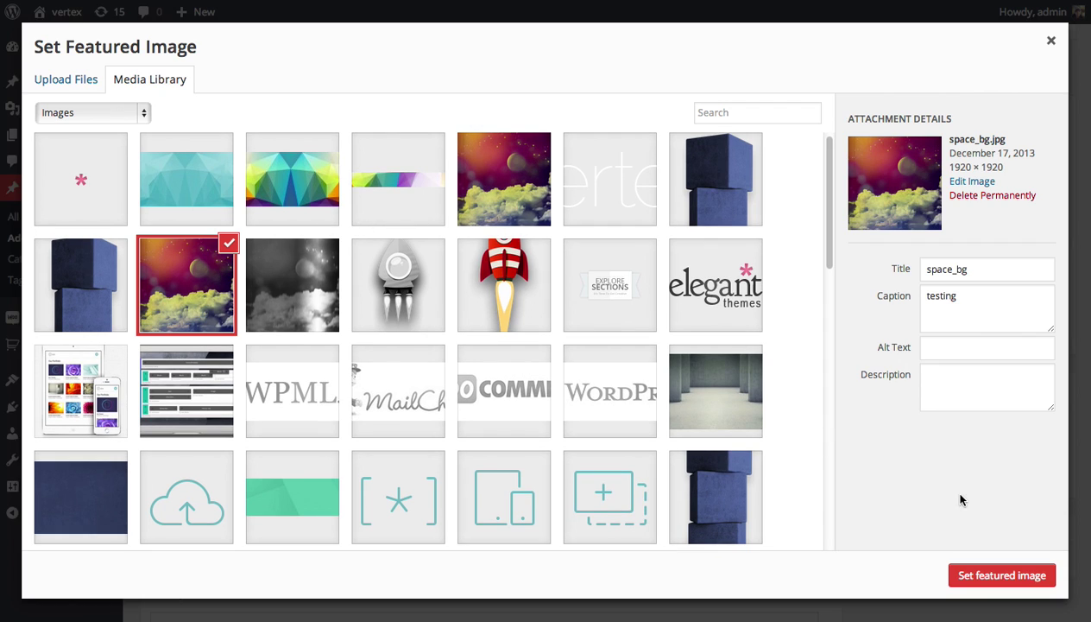
left_click(994, 577)
scroll(736, 343, "up", 4)
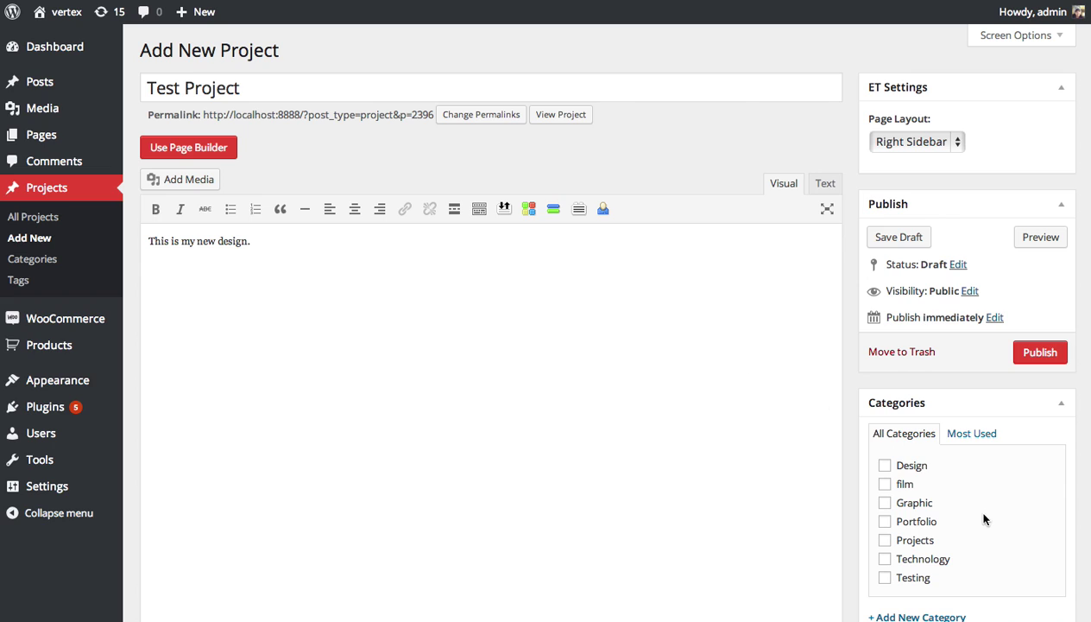
left_click(1046, 359)
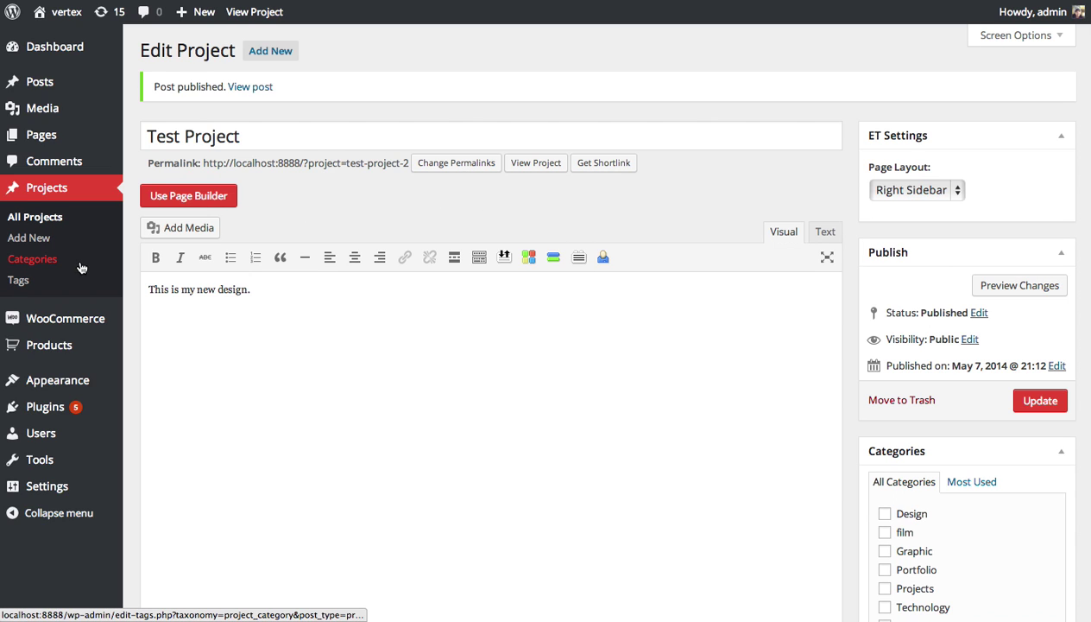
- Review the titles, categories and tags in the list of all projects
left_click(47, 218)
scroll(458, 293, "down", 3)
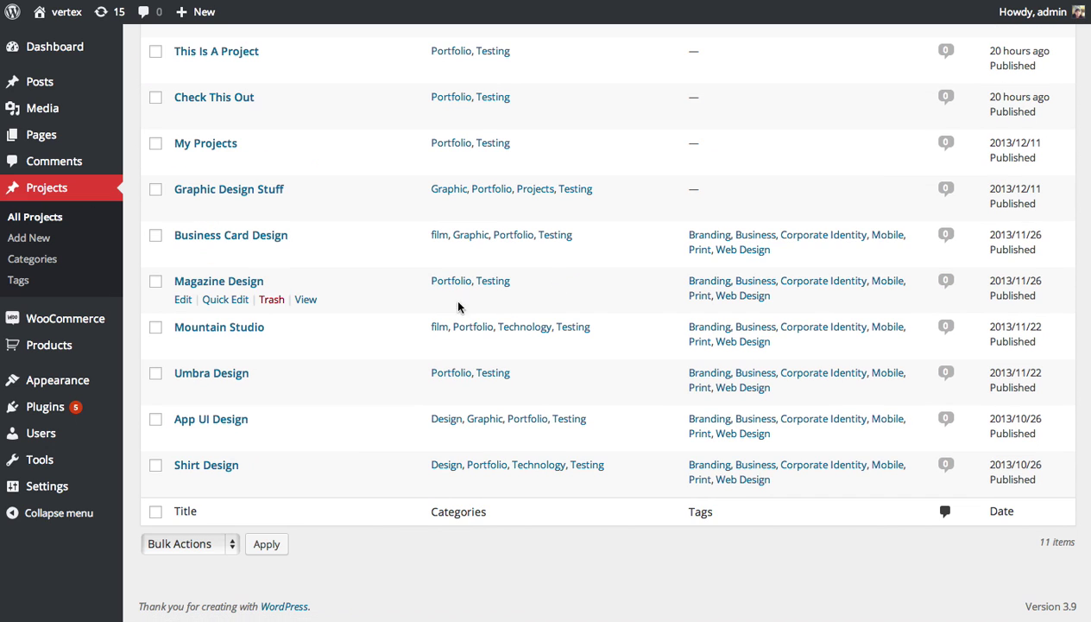
scroll(480, 297, "up", 3)
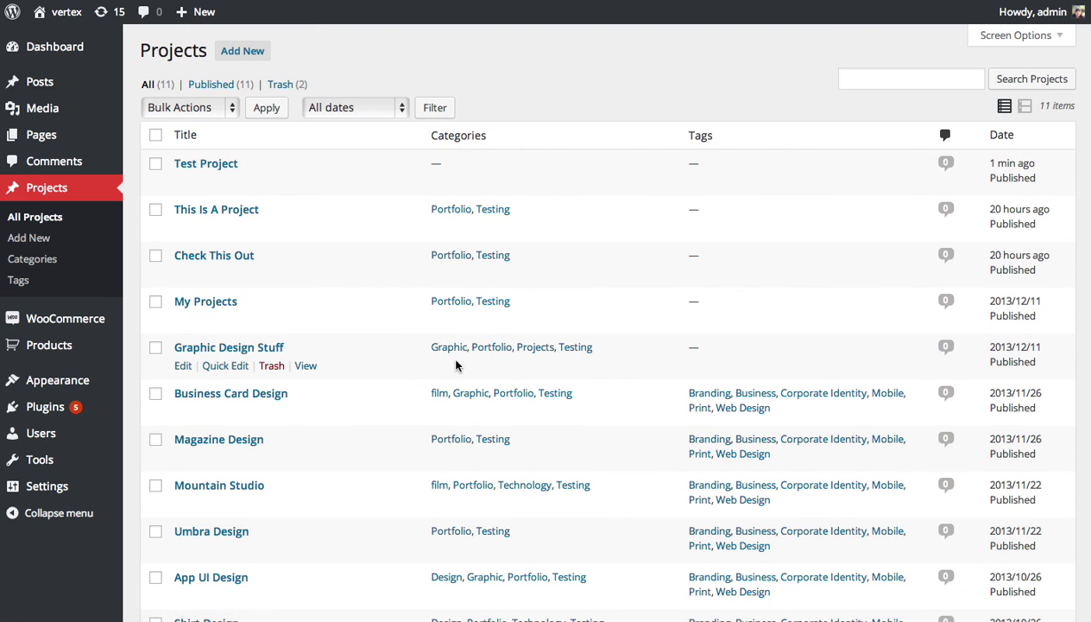
scroll(456, 365, "down", 2)
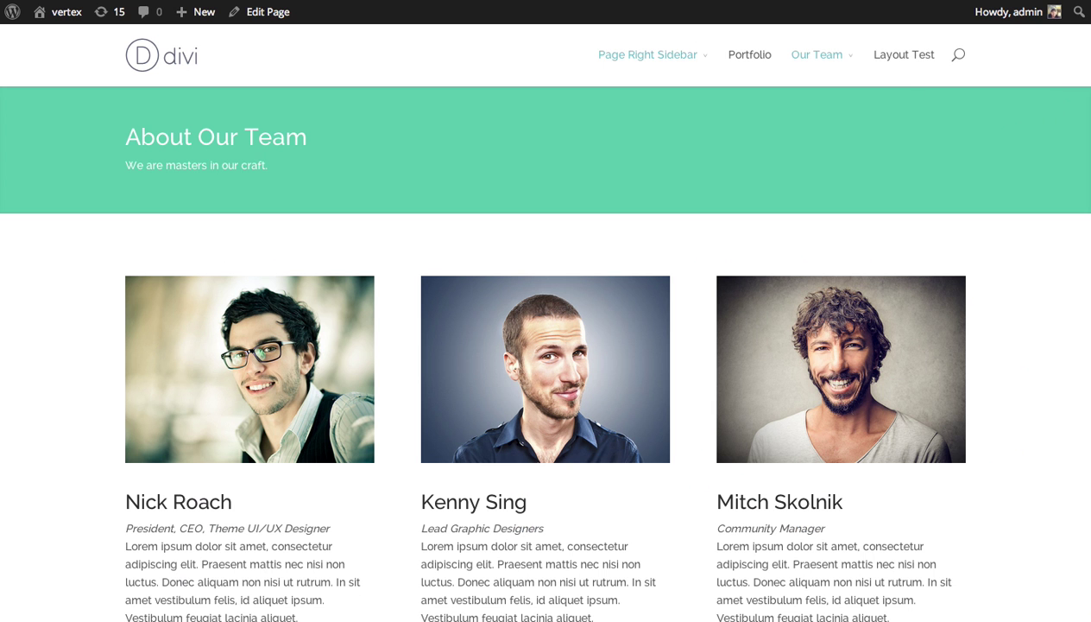
- Examine the team profiles, skill bars and service blurbs on the published Our Team page
scroll(539, 365, "down", 1)
scroll(539, 366, "down", 3)
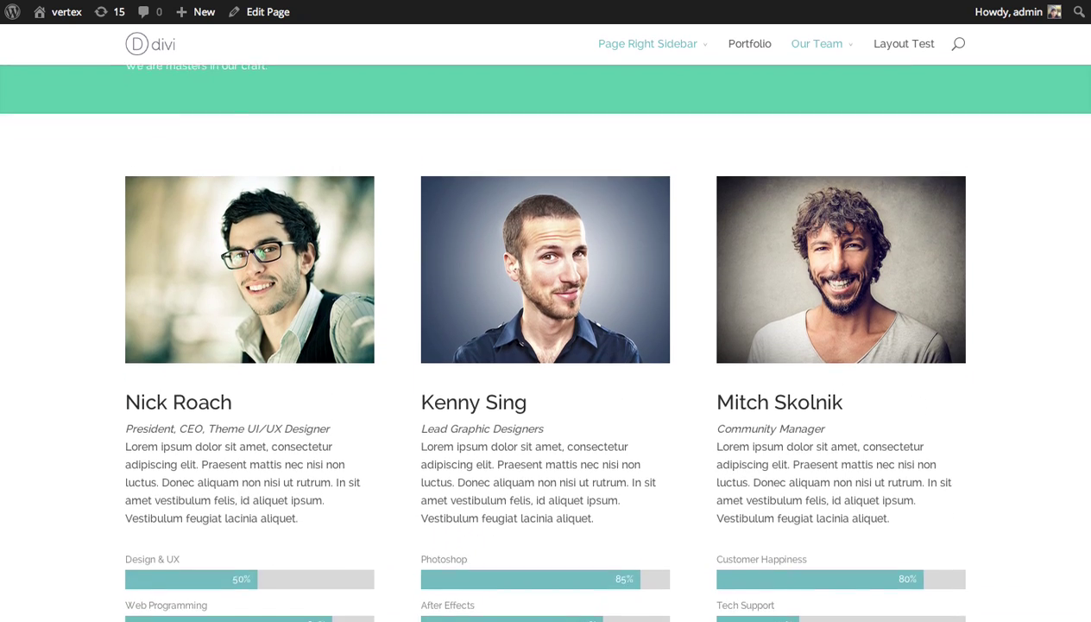
scroll(1089, 322, "up", 2)
scroll(1089, 322, "down", 7)
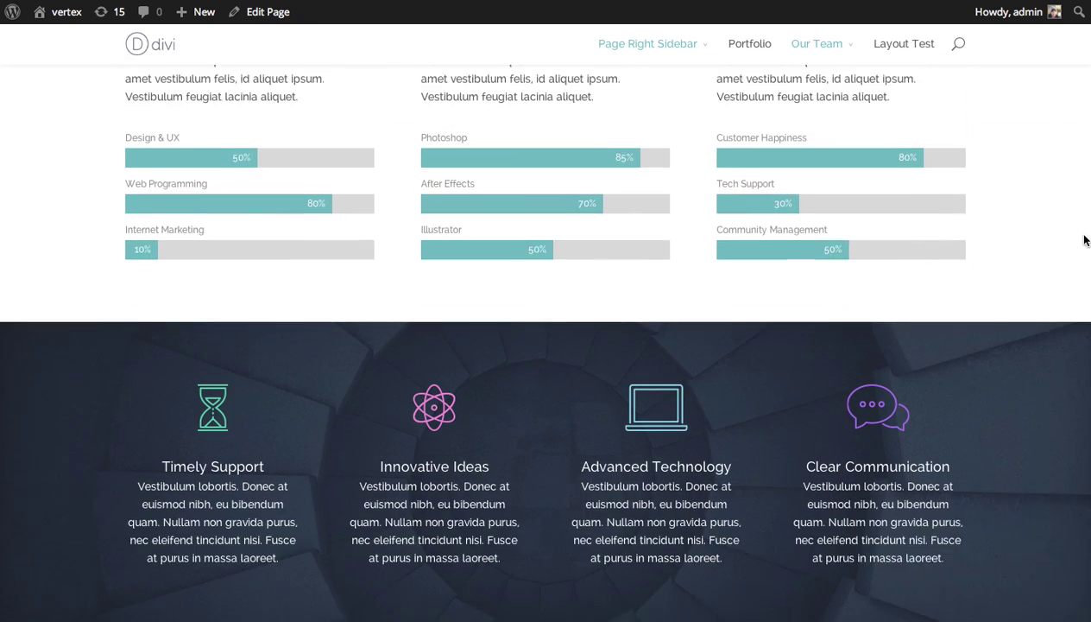
scroll(1090, 322, "down", 2)
scroll(1089, 322, "up", 2)
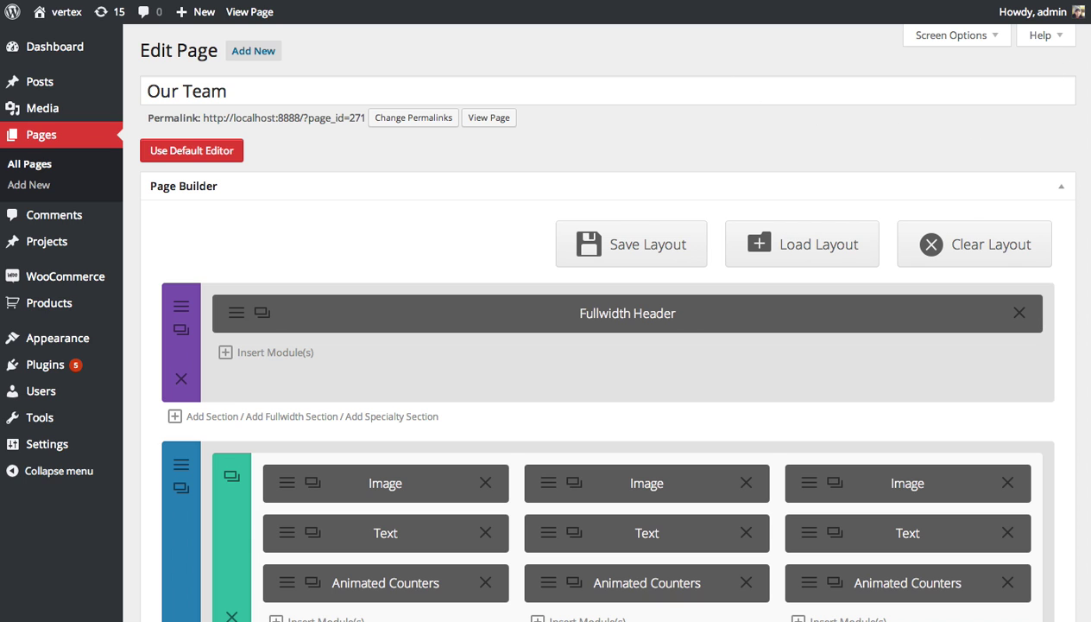
- Add a fullwidth section between the Blurb and Call To Action sections and insert a Fullwidth Portfolio module in it
scroll(604, 320, "down", 6)
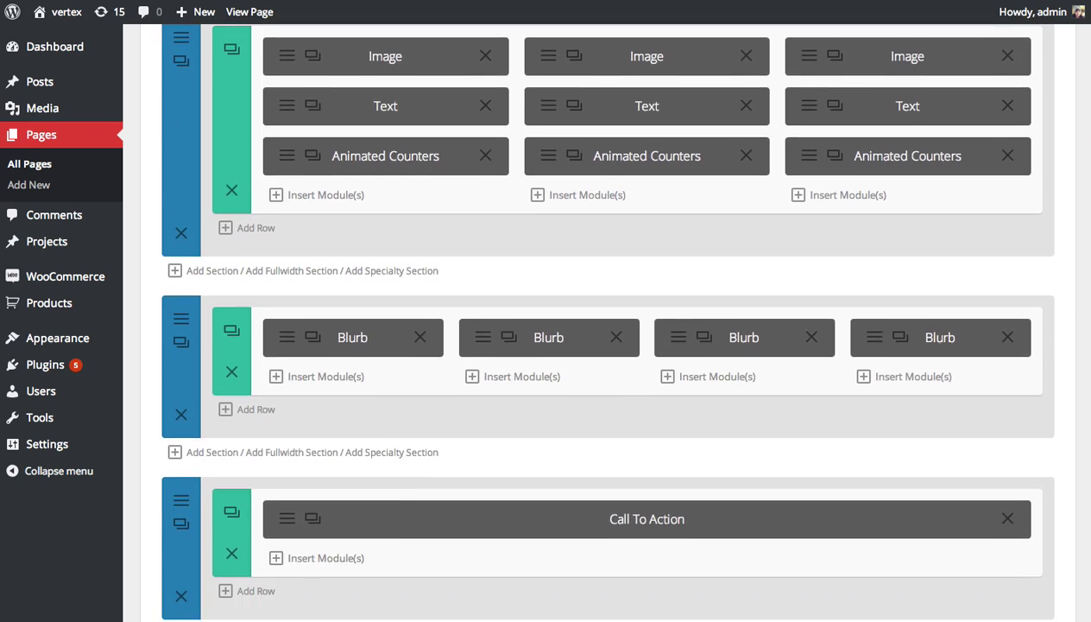
scroll(605, 319, "down", 1)
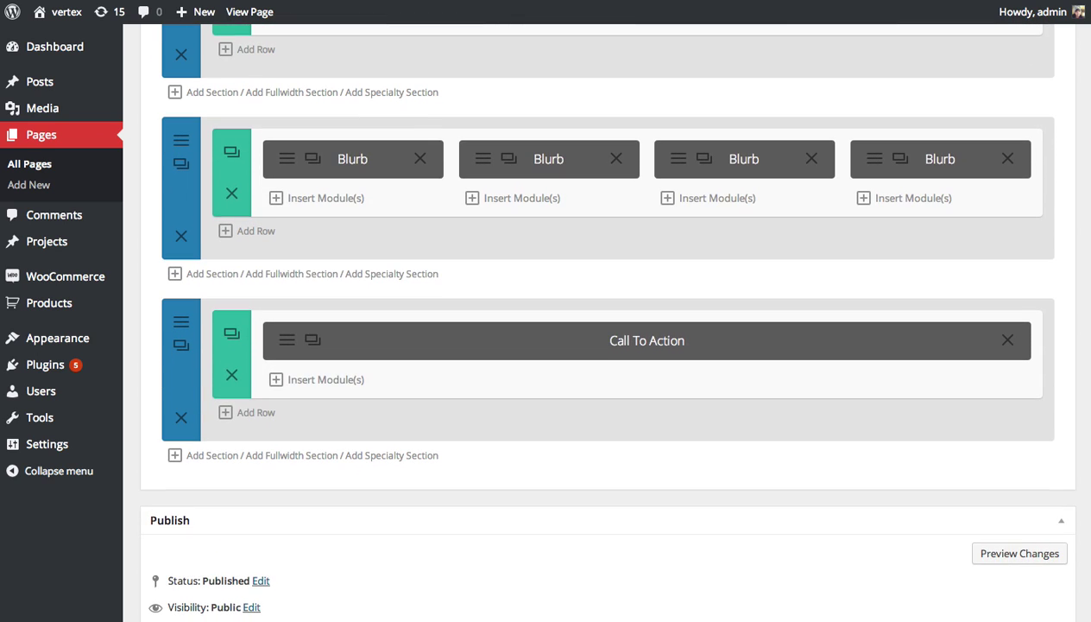
left_click(301, 274)
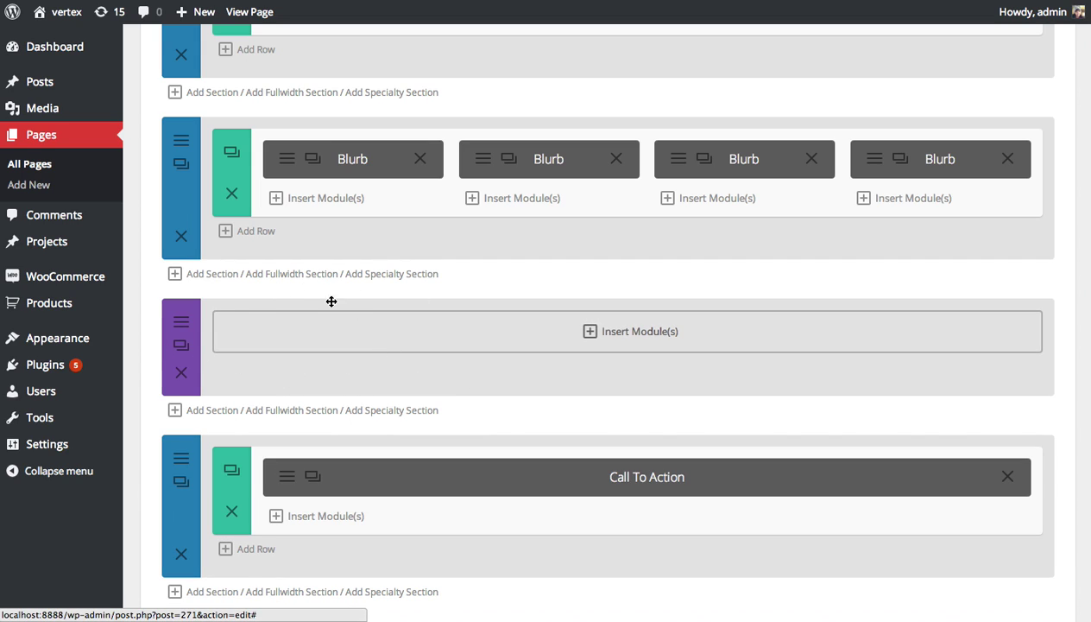
left_click(682, 338)
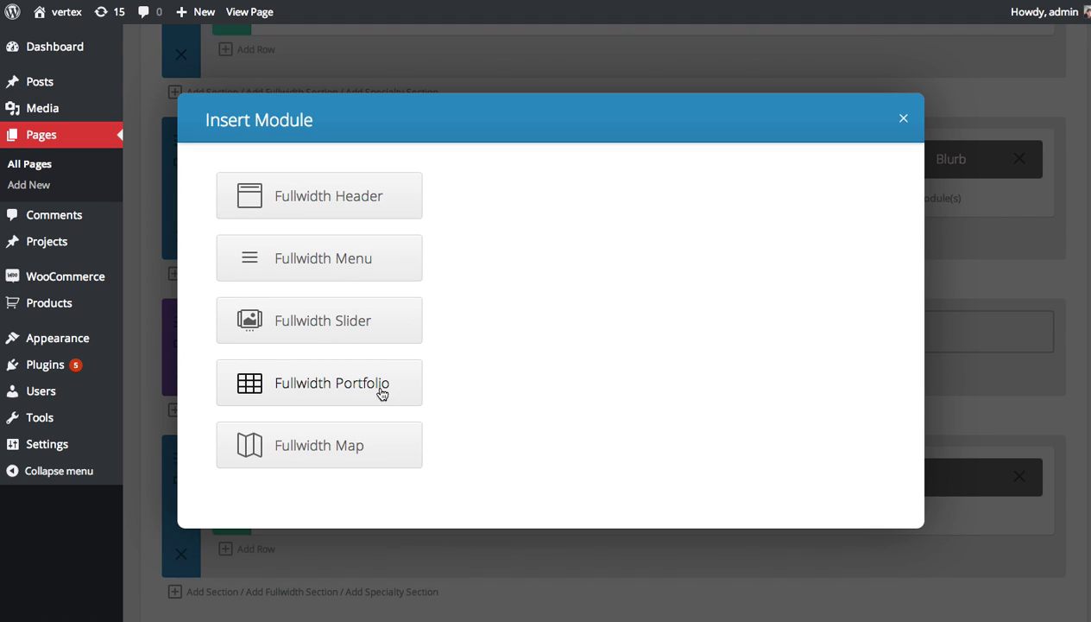
left_click(340, 388)
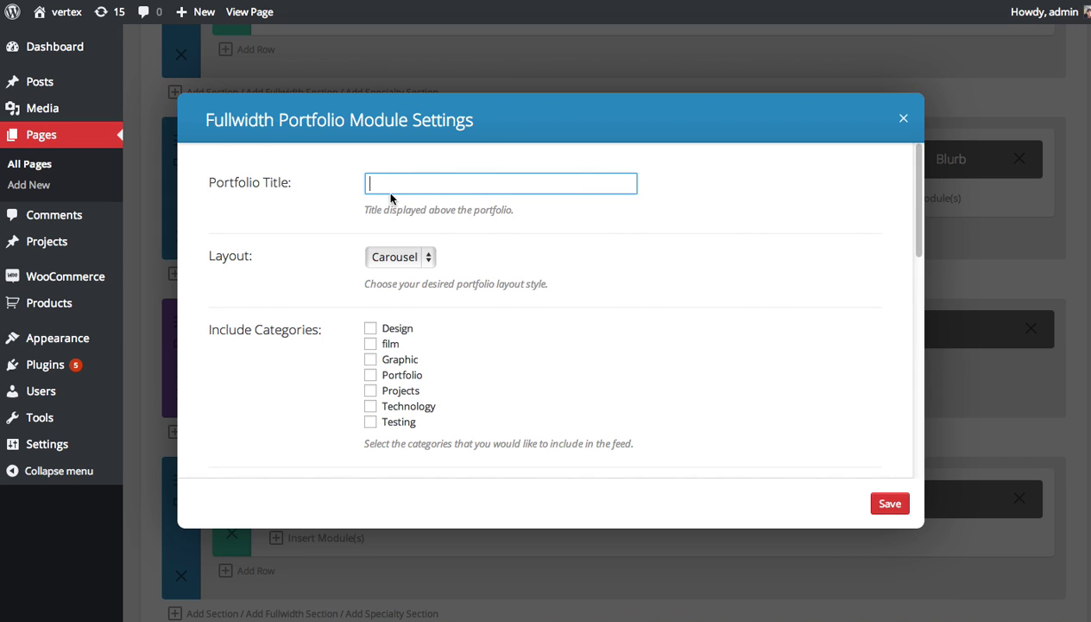
- Set the Fullwidth Portfolio module's layout to Grid
left_click(409, 264)
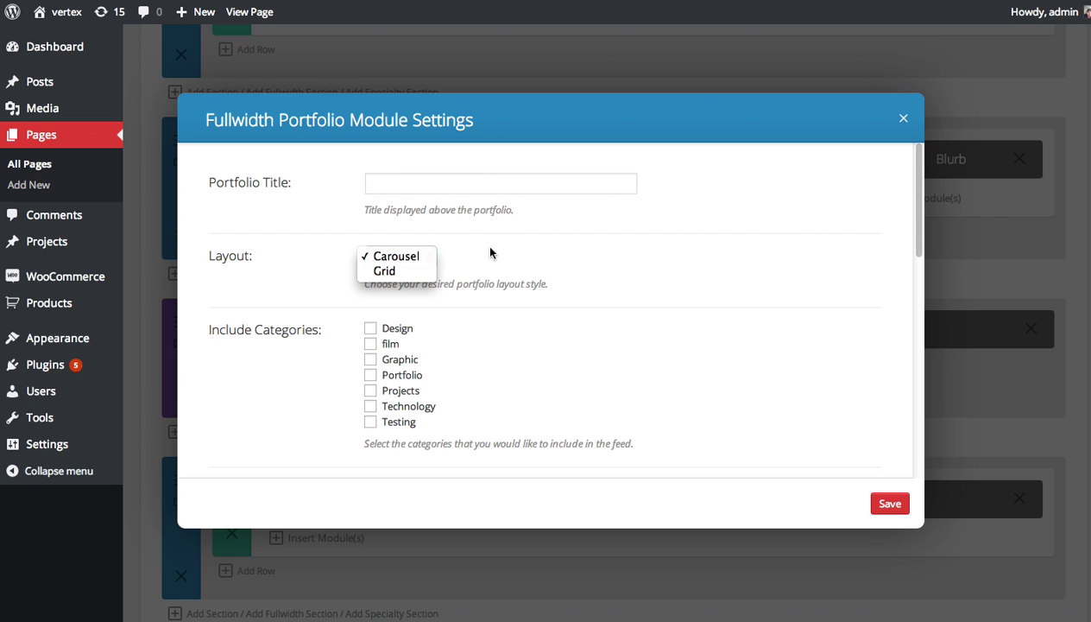
left_click(593, 249)
left_click(428, 256)
left_click(687, 258)
left_click(411, 256)
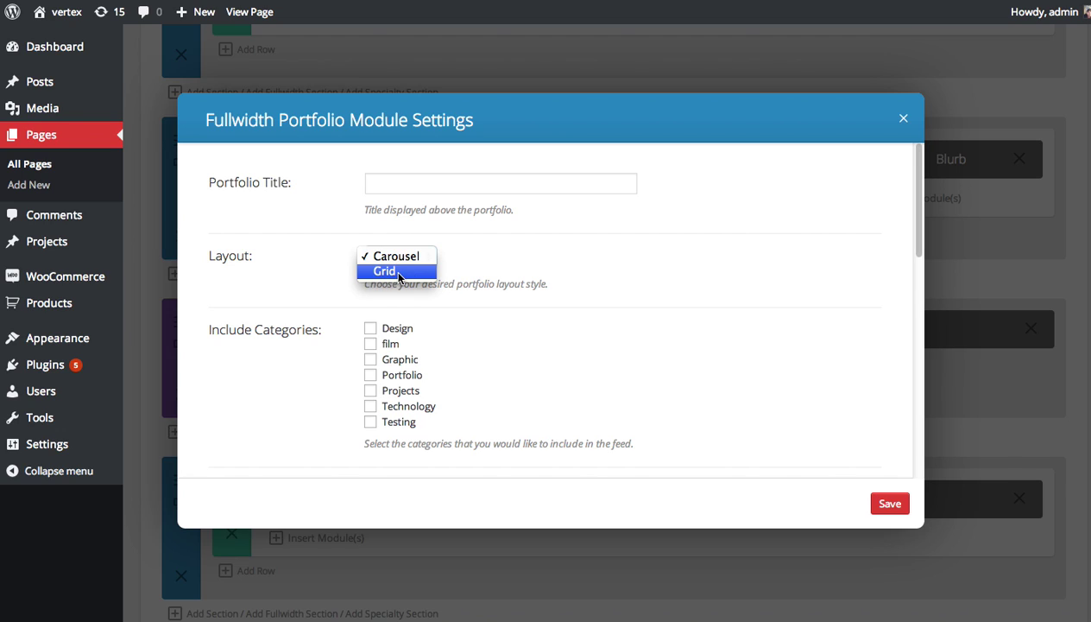
left_click(398, 272)
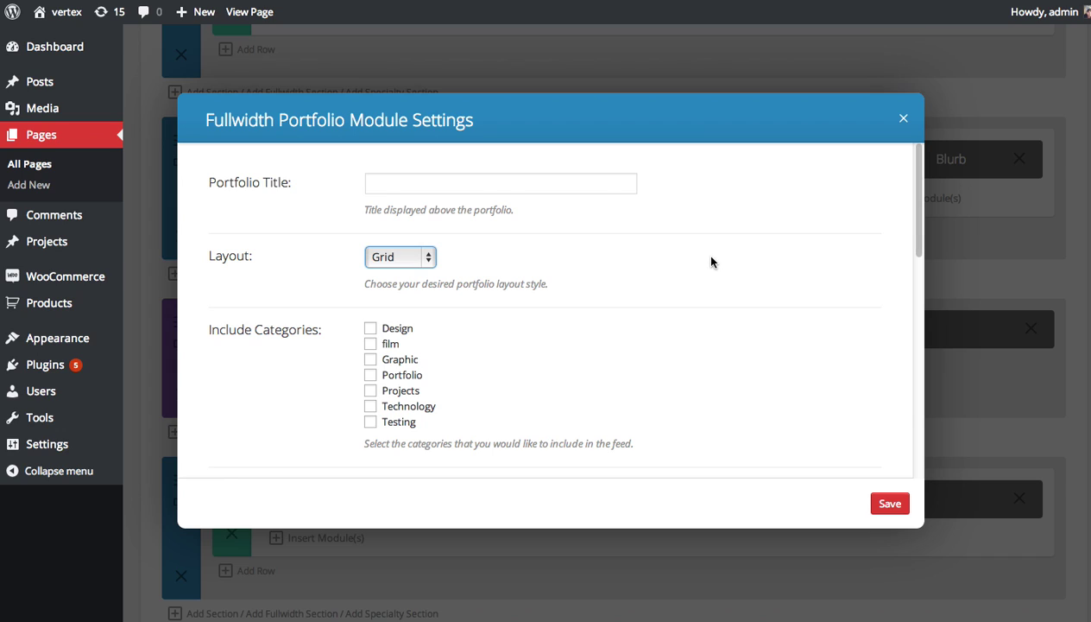
- Try limiting the portfolio module's feed to the Portfolio category
left_click(371, 377)
scroll(543, 348, "down", 1)
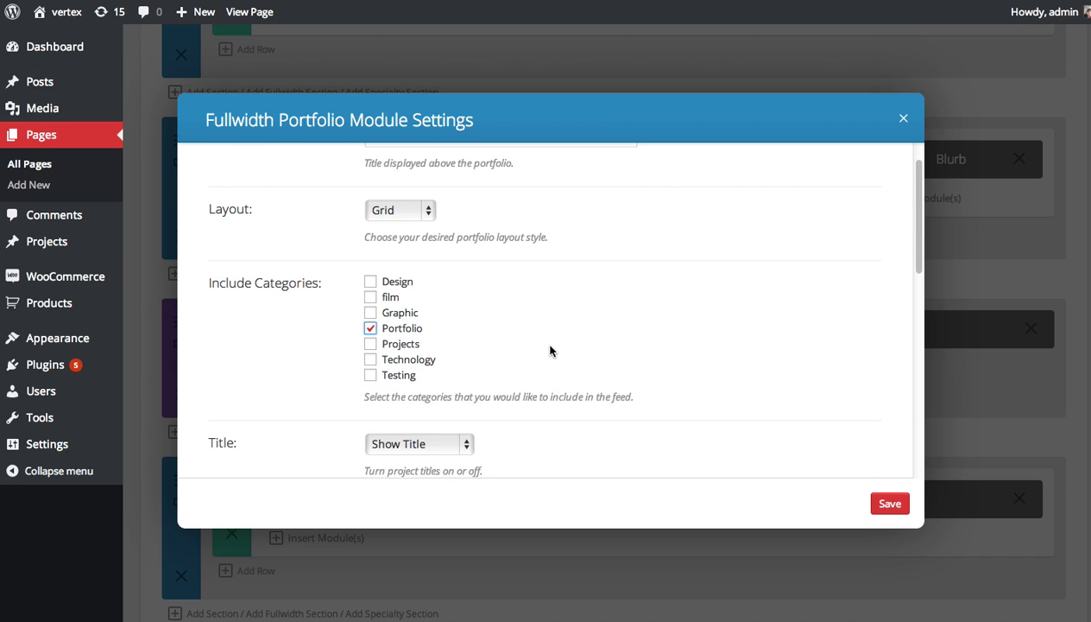
left_click(370, 328)
- Set the portfolio module's text color to Light
scroll(535, 320, "down", 1)
scroll(535, 320, "down", 4)
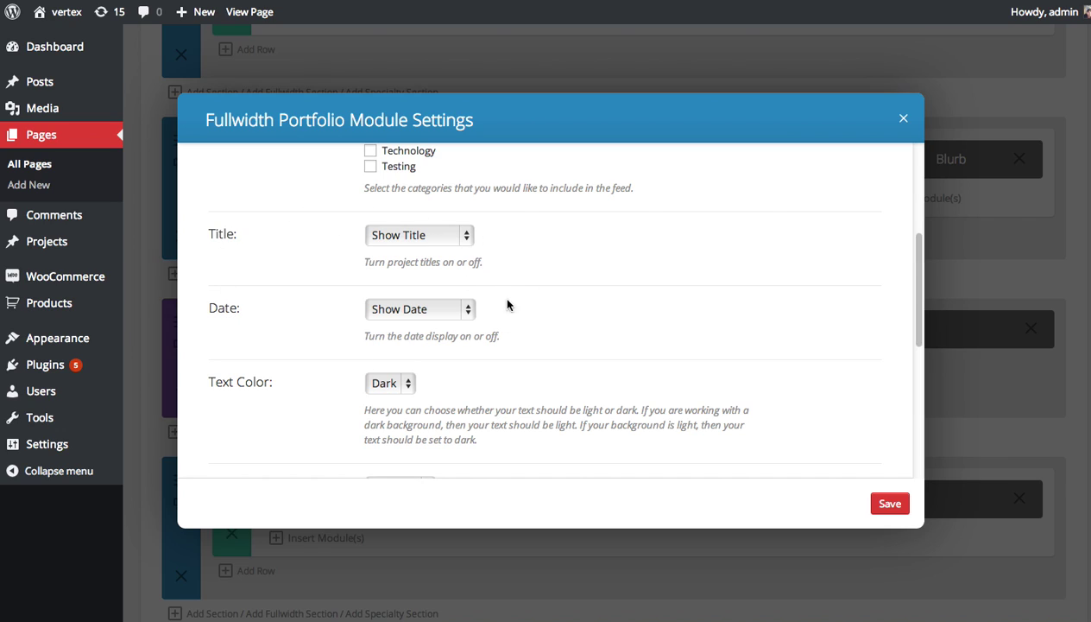
scroll(553, 315, "down", 1)
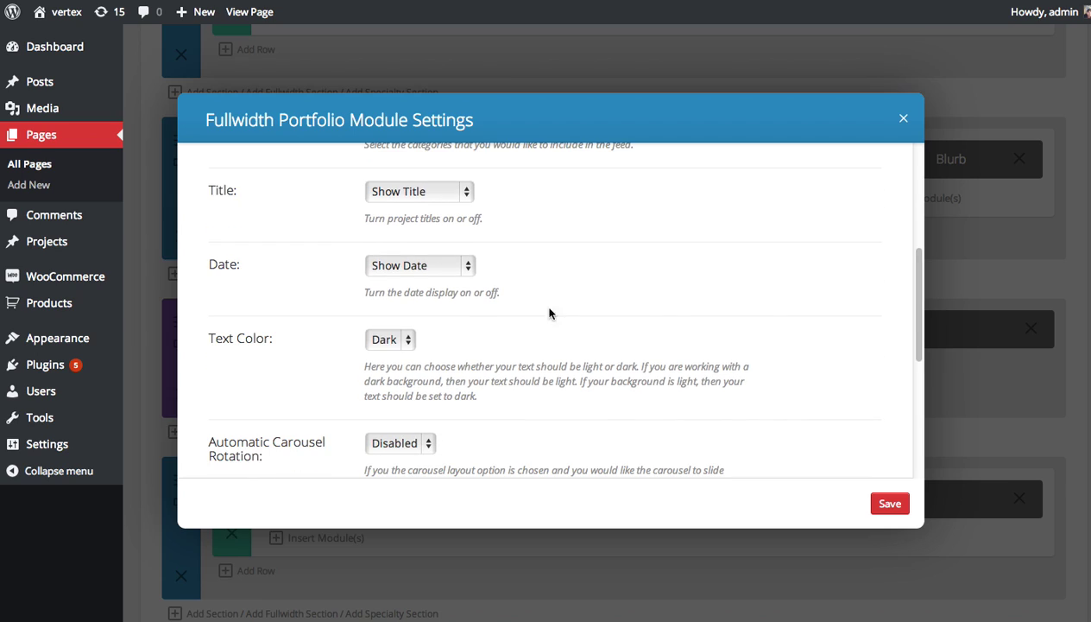
scroll(526, 270, "down", 1)
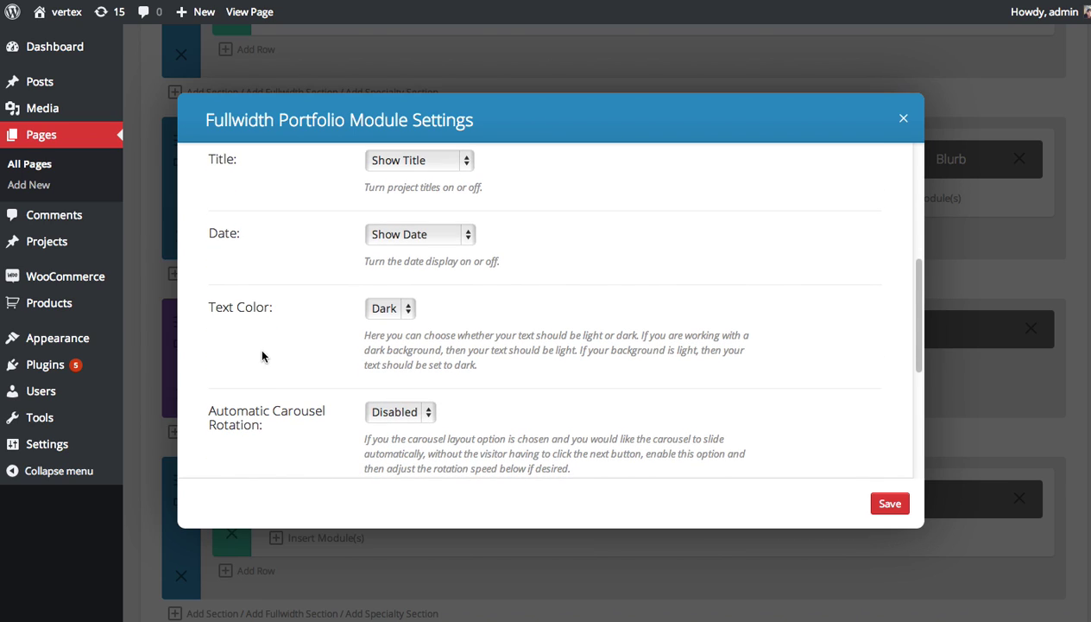
left_click(407, 311)
left_click(558, 298)
left_click(408, 309)
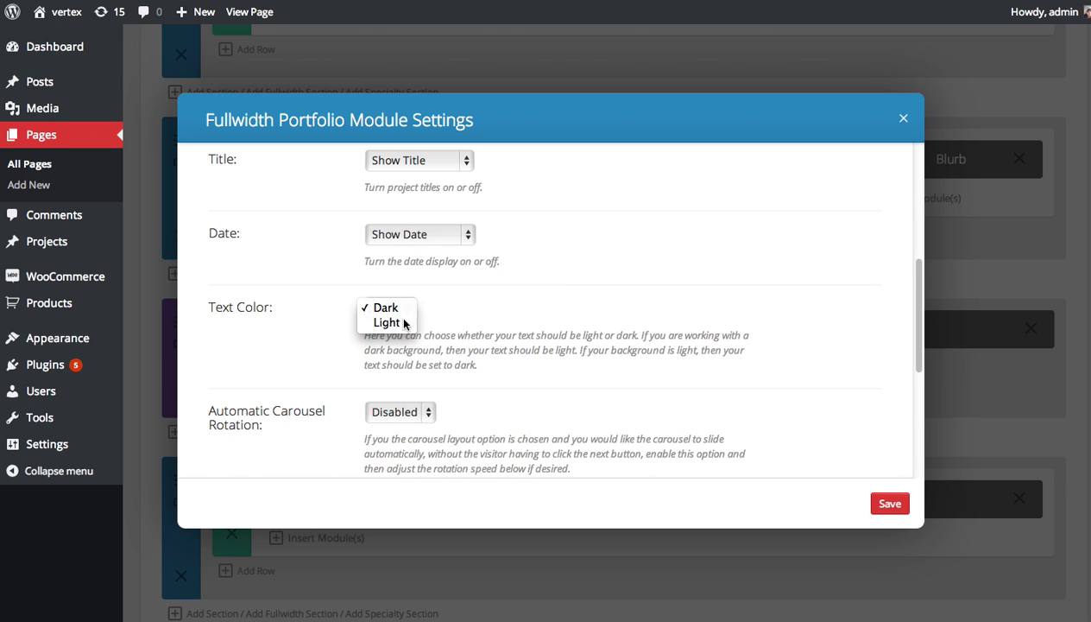
left_click(389, 322)
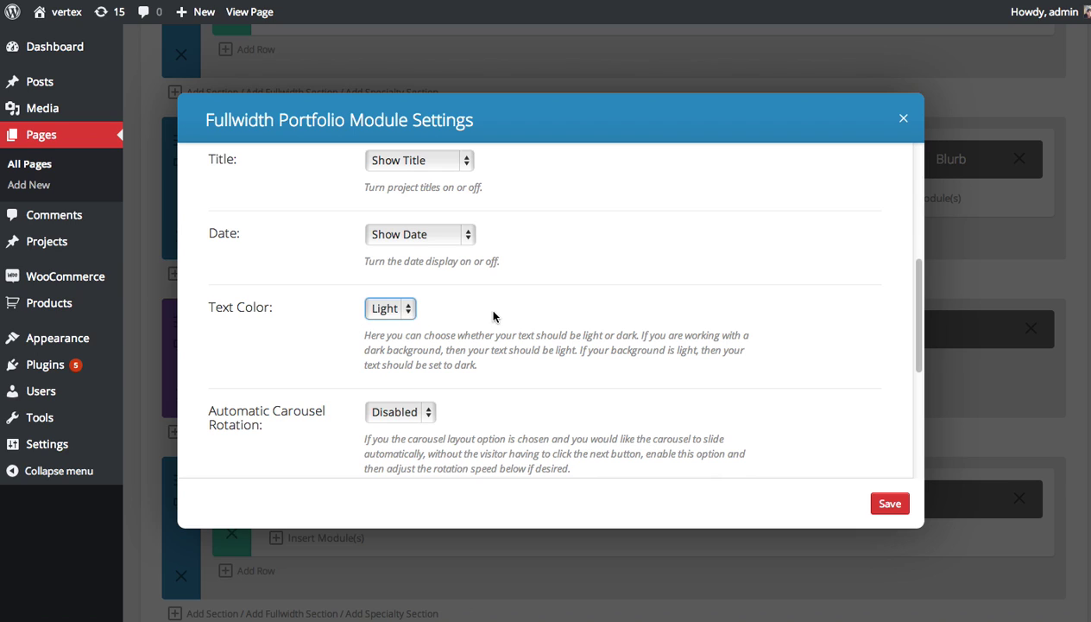
- Check the Fullwidth Portfolio module's remaining carousel rotation, admin label and CSS options, and save the module settings
scroll(507, 314, "down", 3)
scroll(509, 320, "up", 5)
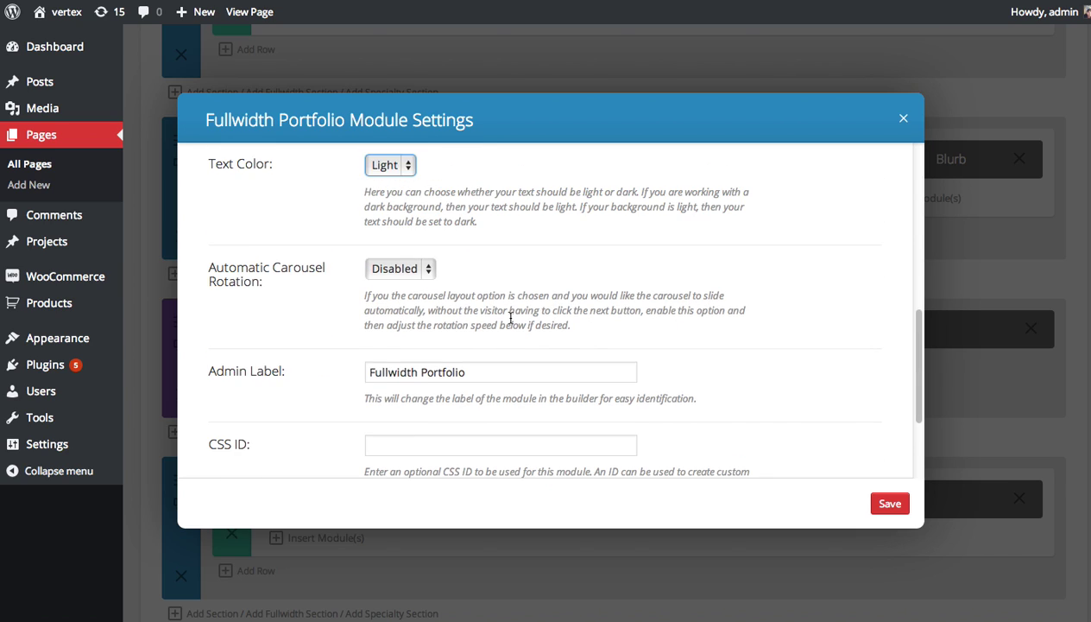
scroll(509, 323, "up", 2)
scroll(510, 322, "down", 6)
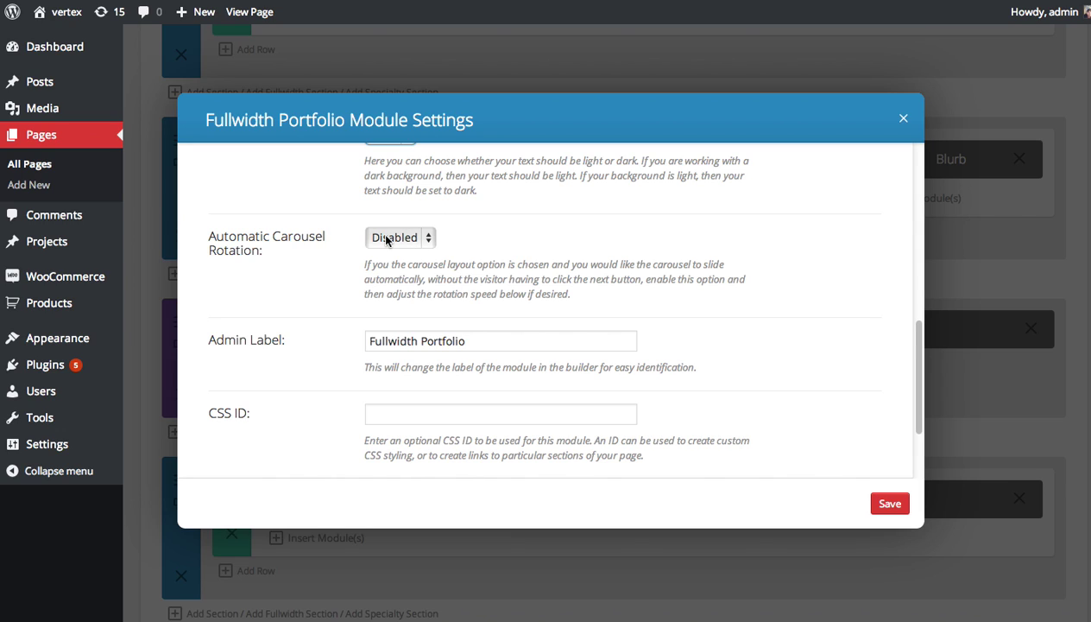
scroll(491, 248, "down", 1)
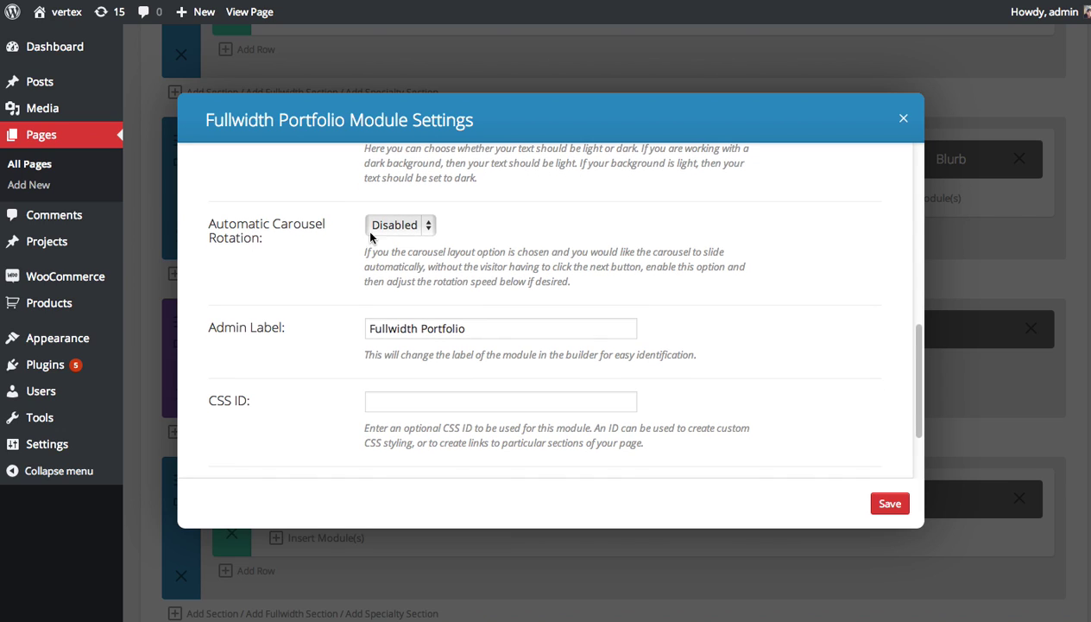
scroll(580, 245, "down", 3)
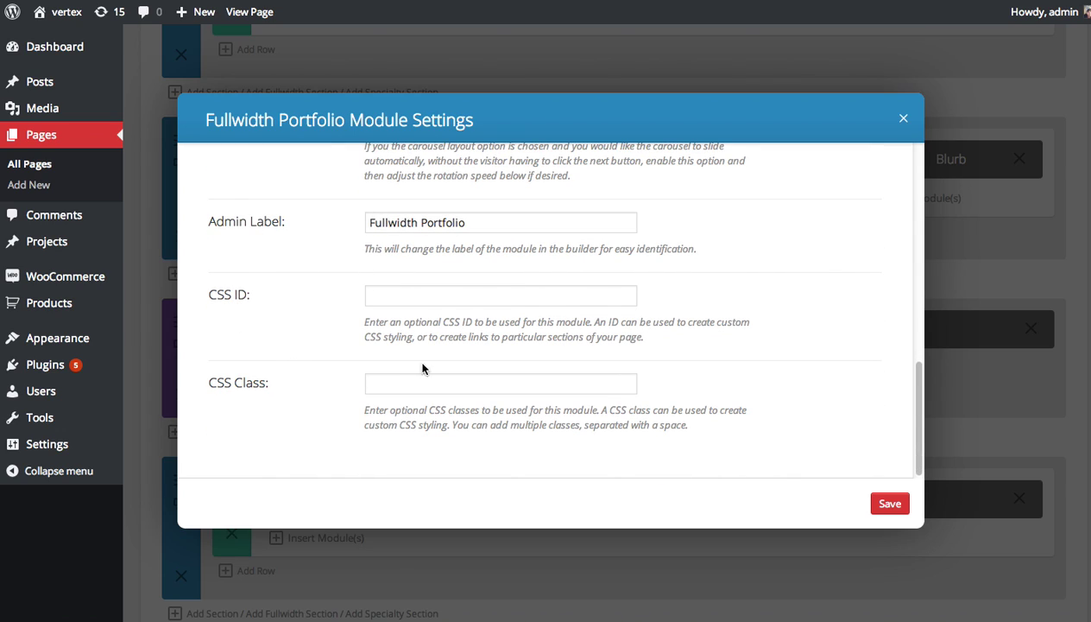
left_click(890, 505)
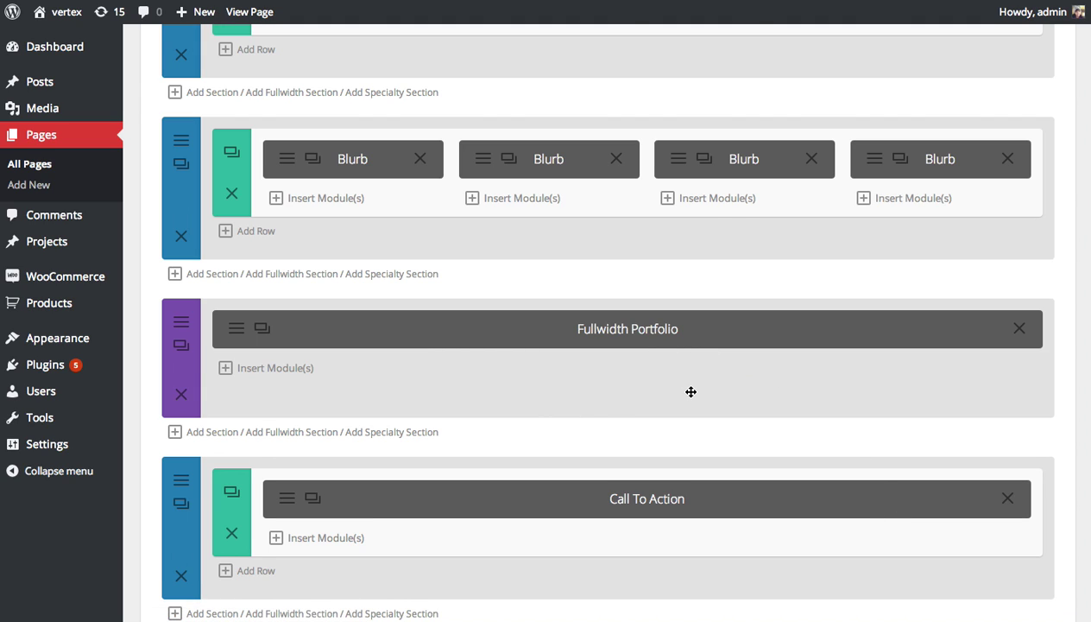
- Update the published Our Team page with the new portfolio section
scroll(742, 375, "up", 15)
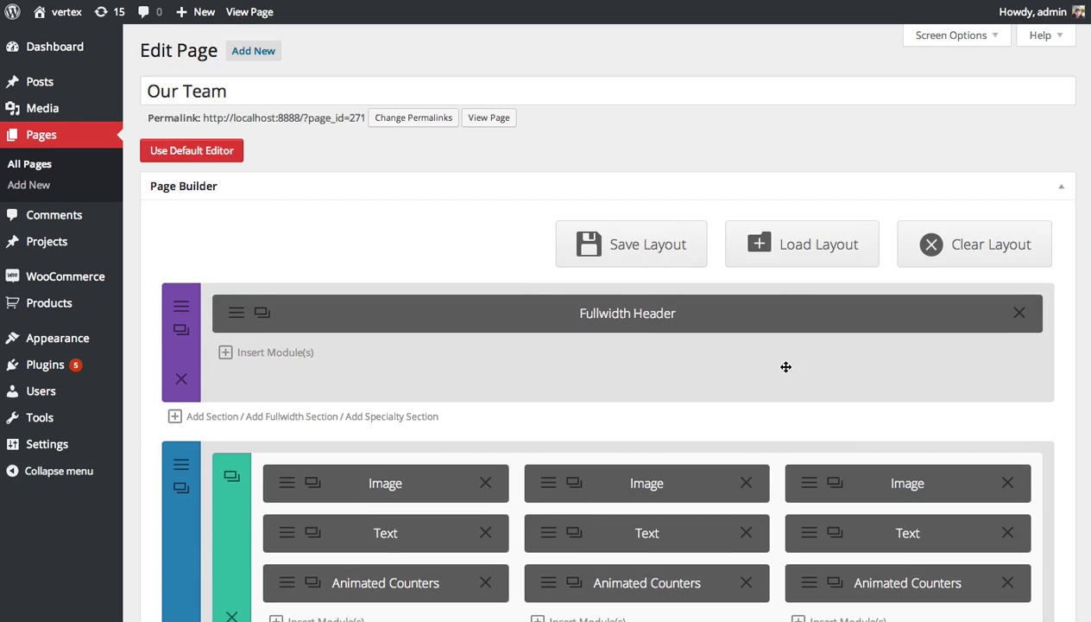
scroll(786, 367, "down", 10)
left_click(1040, 393)
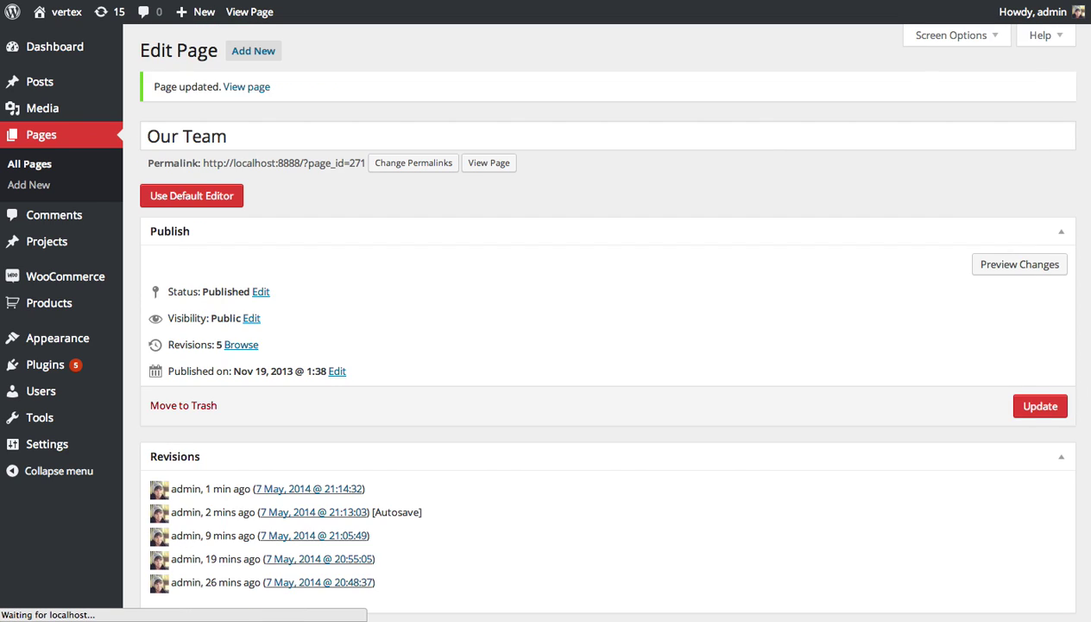
- View the live Our Team page and examine the fullwidth portfolio grid below the blurbs
left_click(249, 12)
scroll(507, 204, "up", 5)
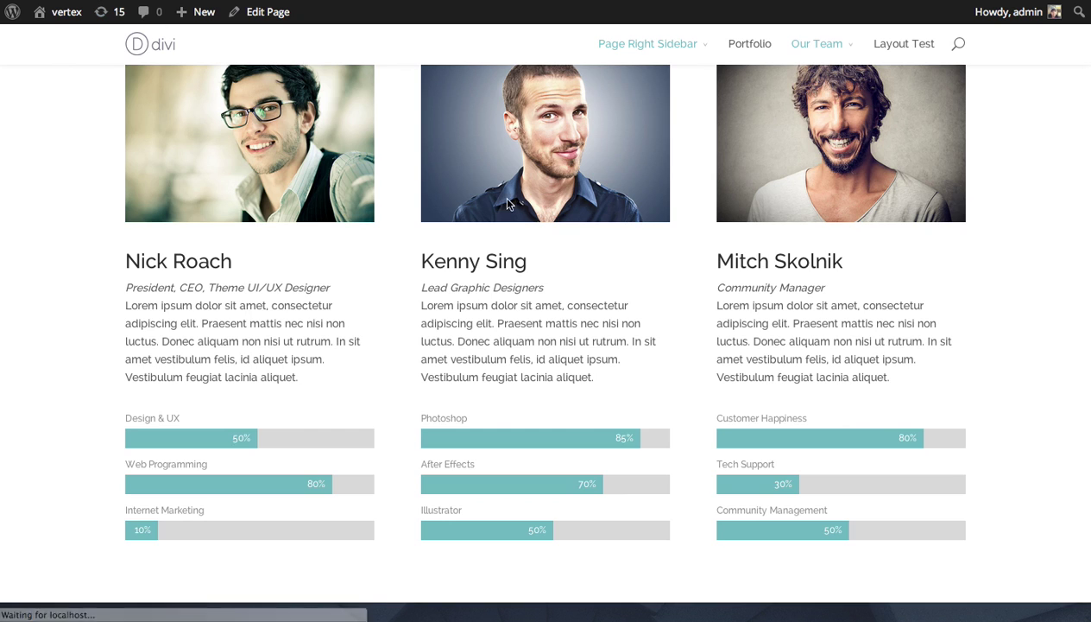
scroll(545, 342, "down", 5)
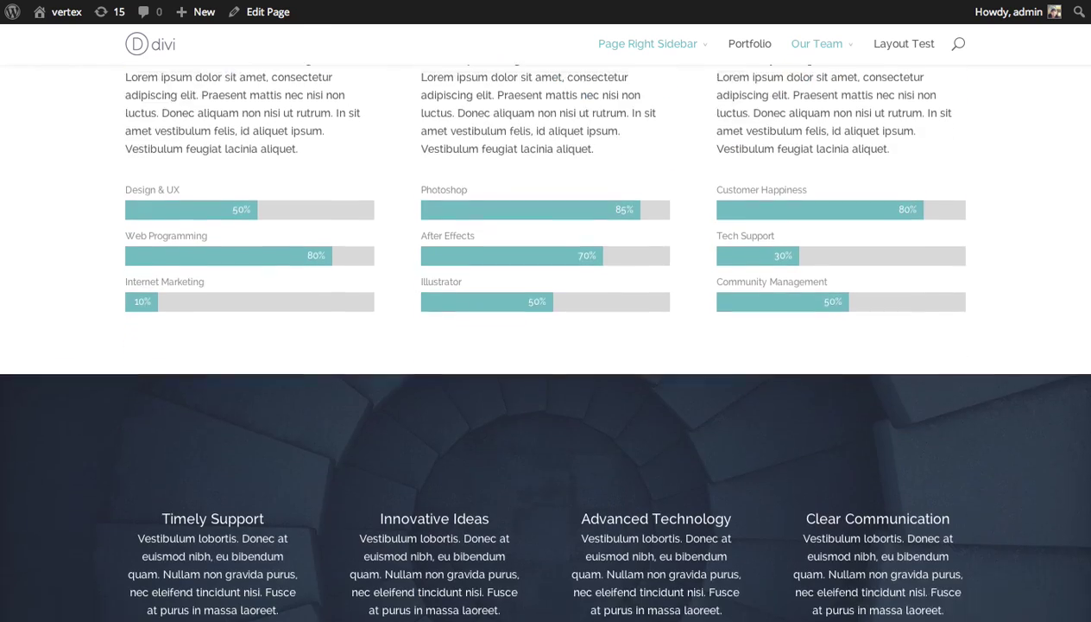
scroll(545, 342, "down", 6)
scroll(480, 259, "up", 3)
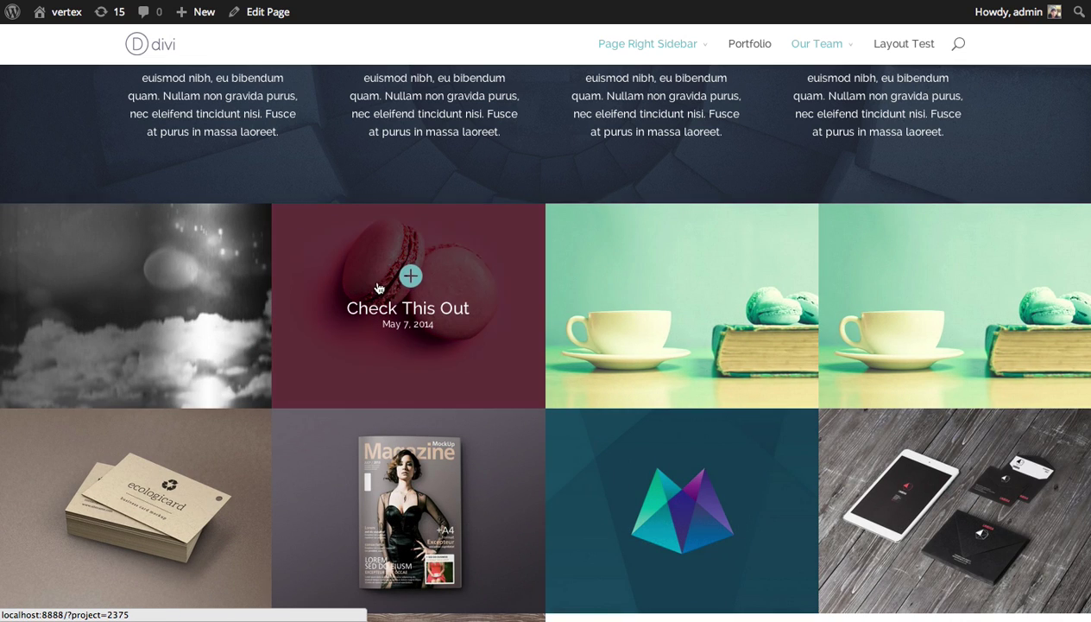
- Open the Check This Out project from the portfolio grid and look over its page
left_click(405, 278)
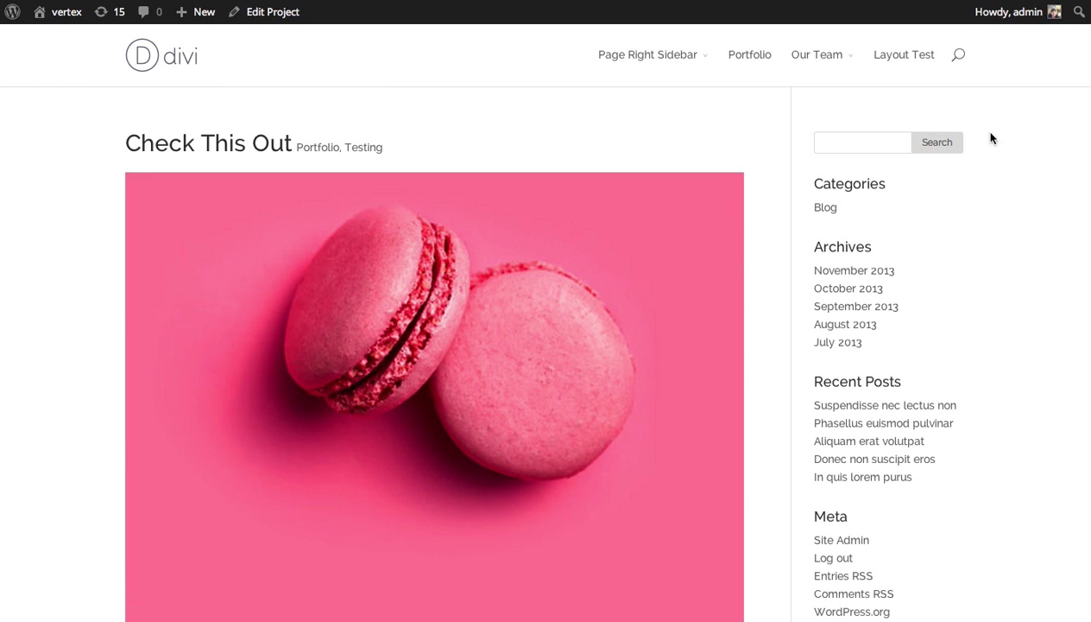
scroll(991, 134, "down", 3)
scroll(941, 190, "up", 3)
left_click(48, 0)
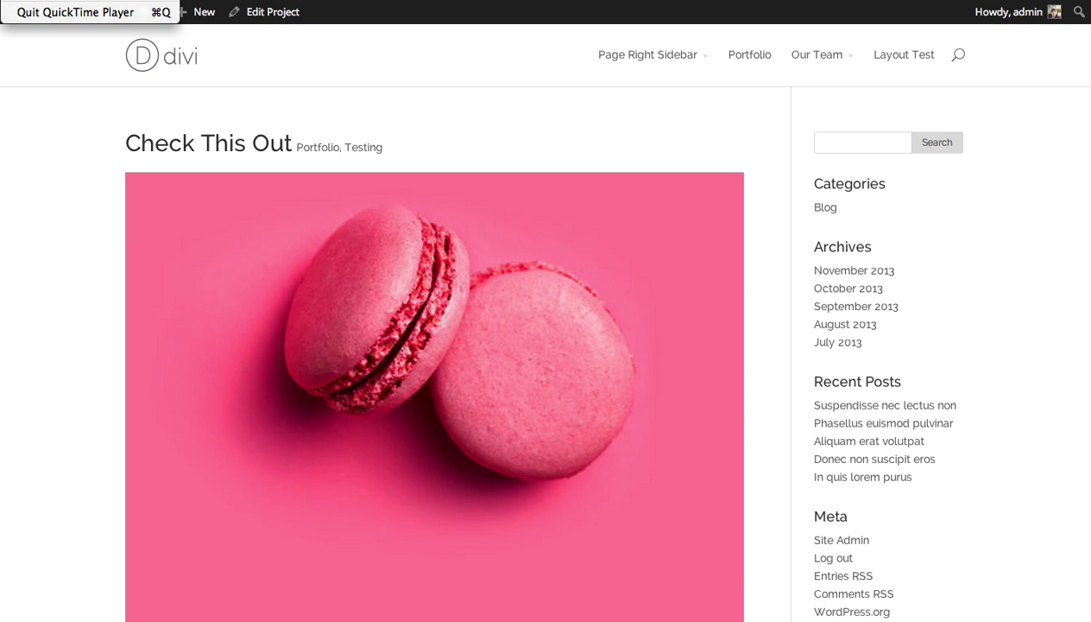
key("Escape")
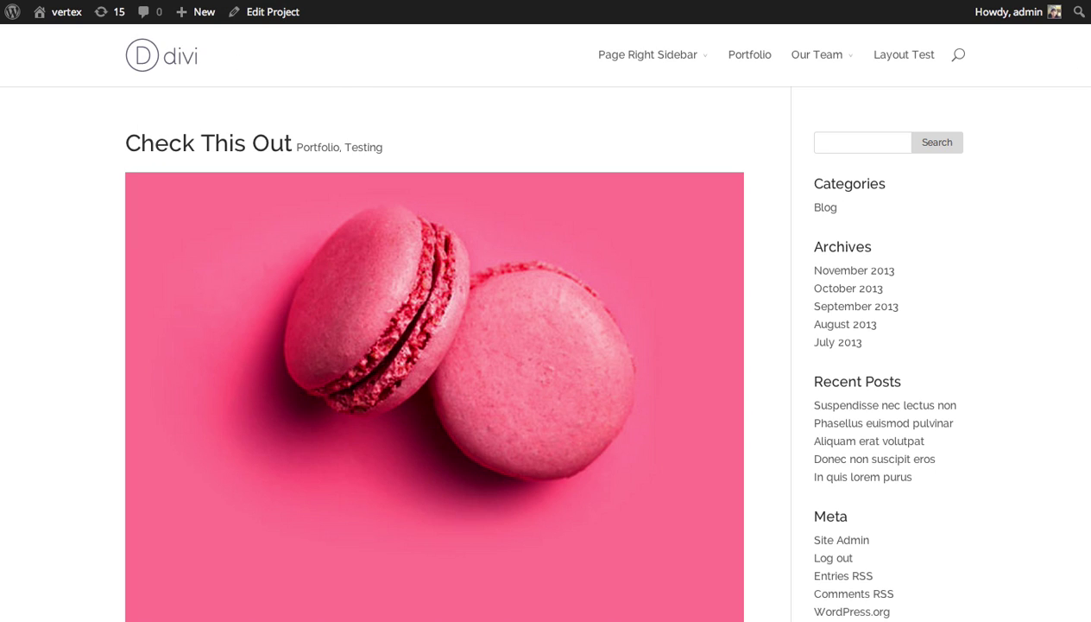